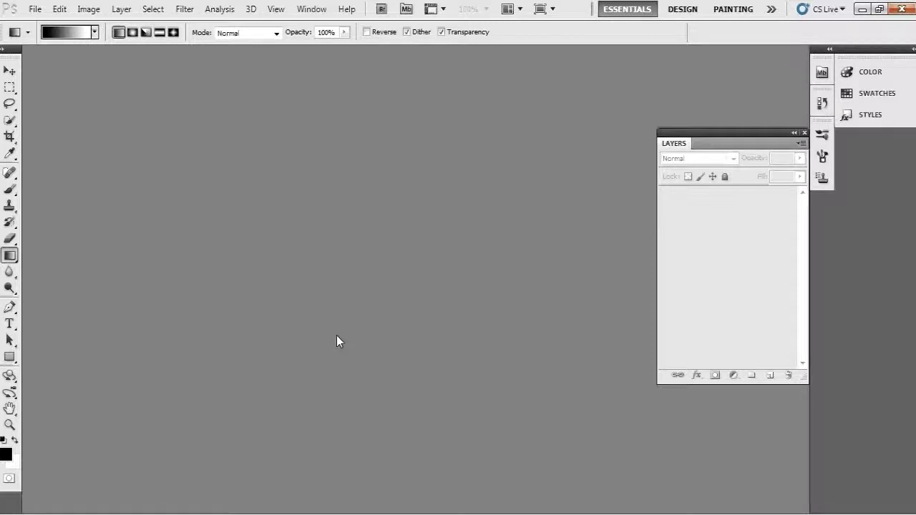
Step: Open the New document dialog with Ctrl+N
key(ctrl+n)
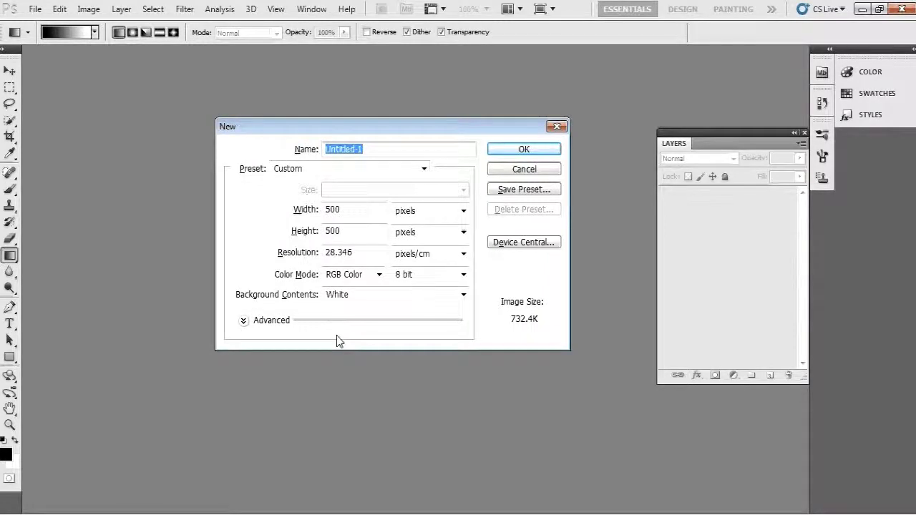
Step: Create a 500 × 500 px white-background document named 'Thunder Light effect'
text(Th)
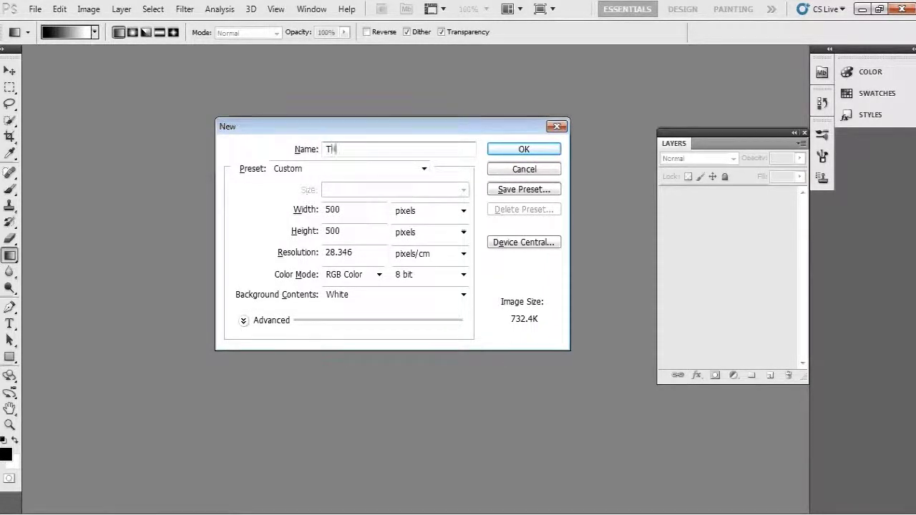
text(under)
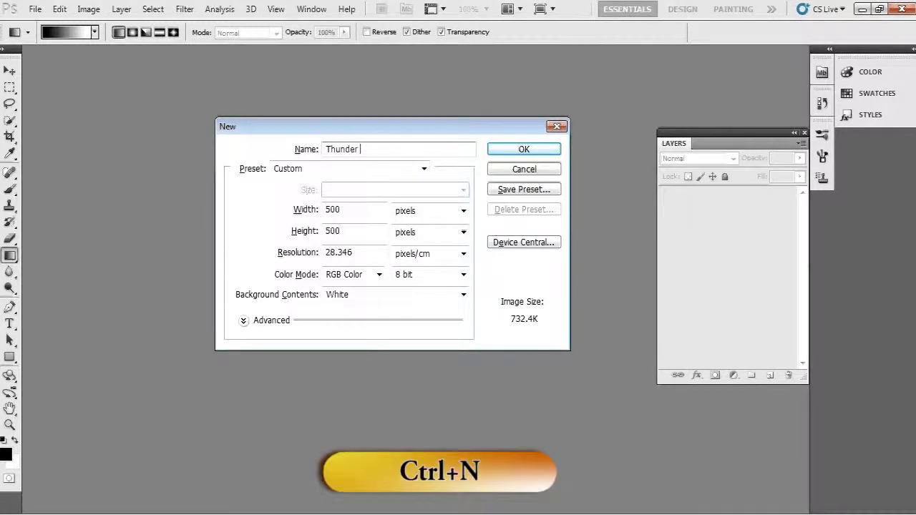
text( Light effect)
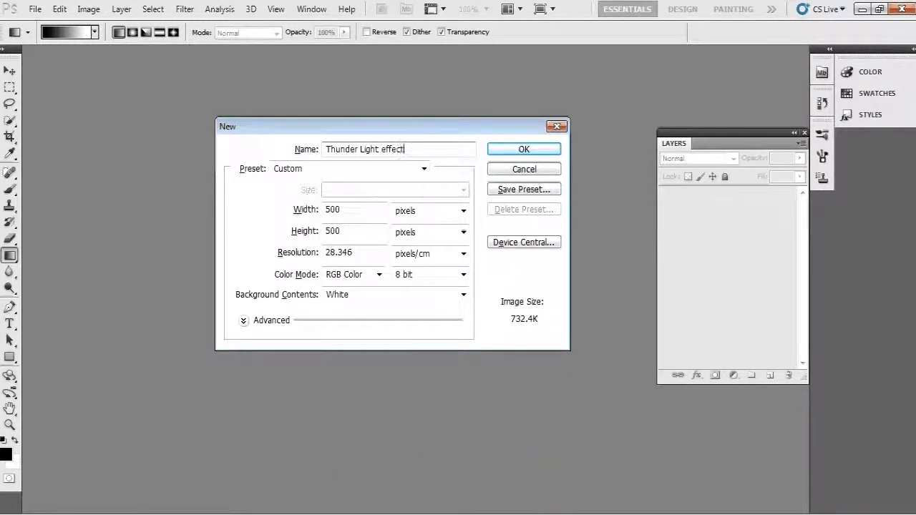
key(Return)
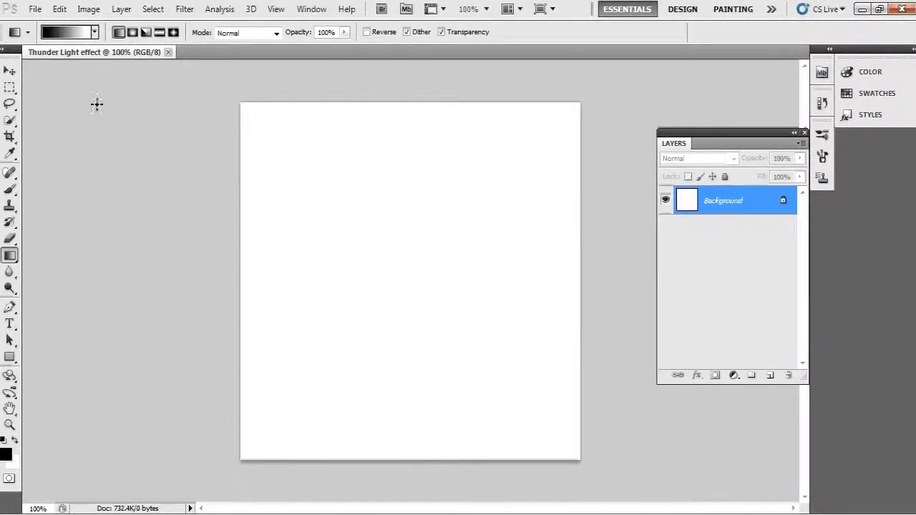
Step: Fill the canvas with a black-to-white gradient dragged from bottom-left to top-right
click(73, 33)
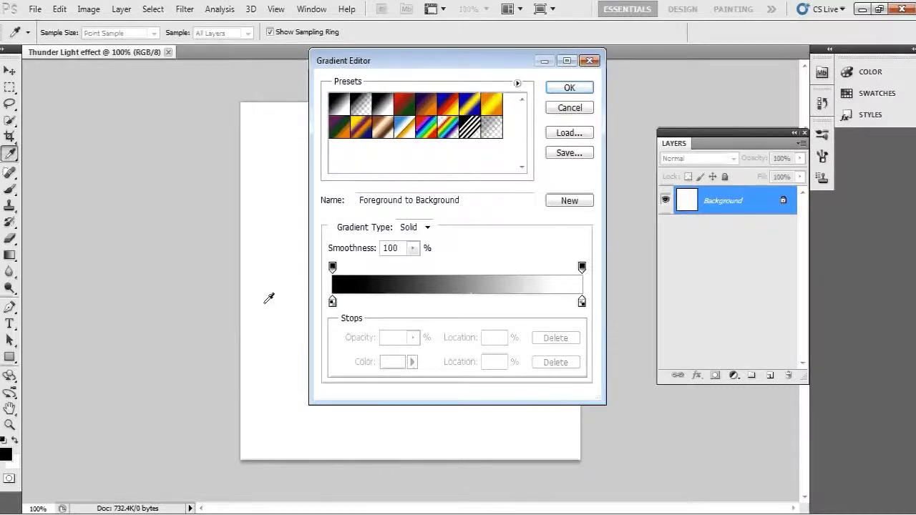
click(576, 88)
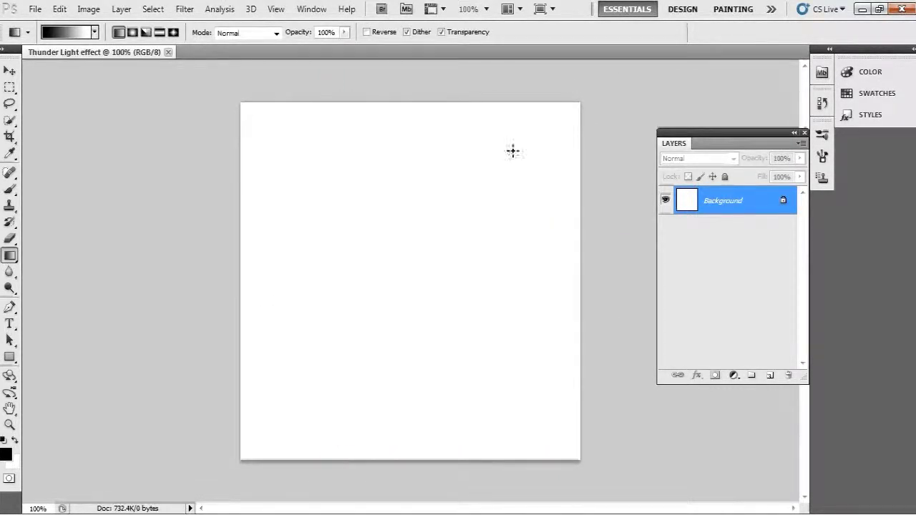
drag(242, 463, 581, 102)
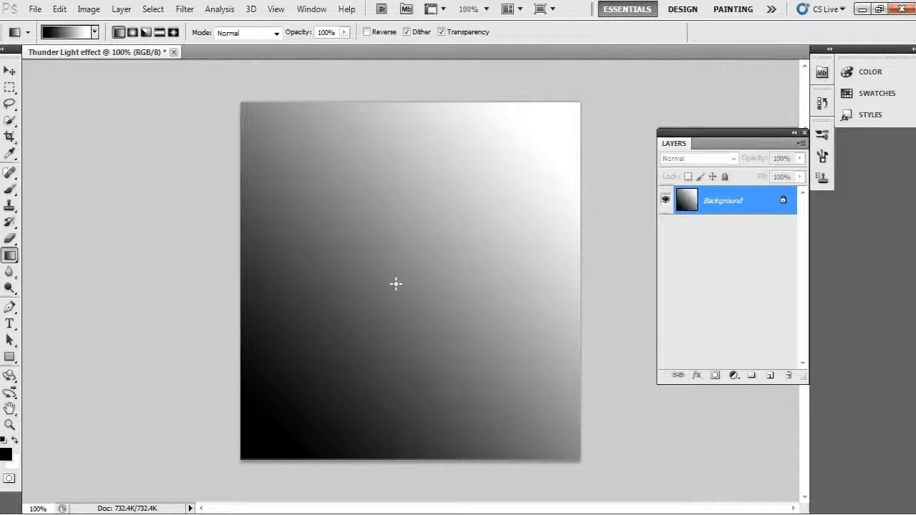
double_click(688, 206)
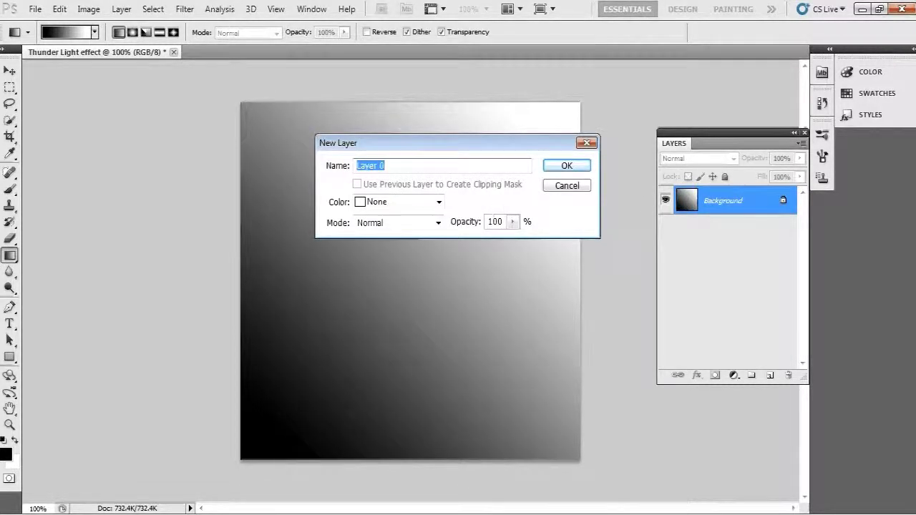
Step: Name the layer 'Thunder' and fill it with Filter > Render > Difference Clouds
text(Thunder)
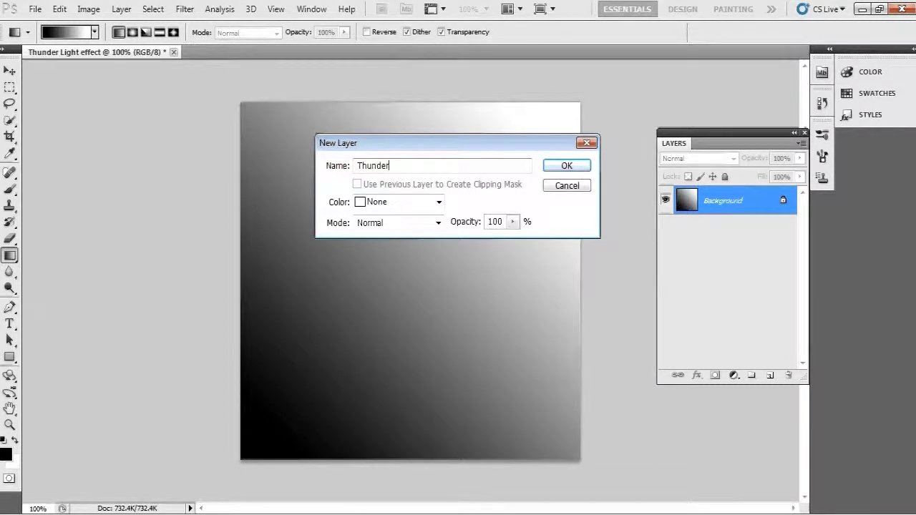
key(Return)
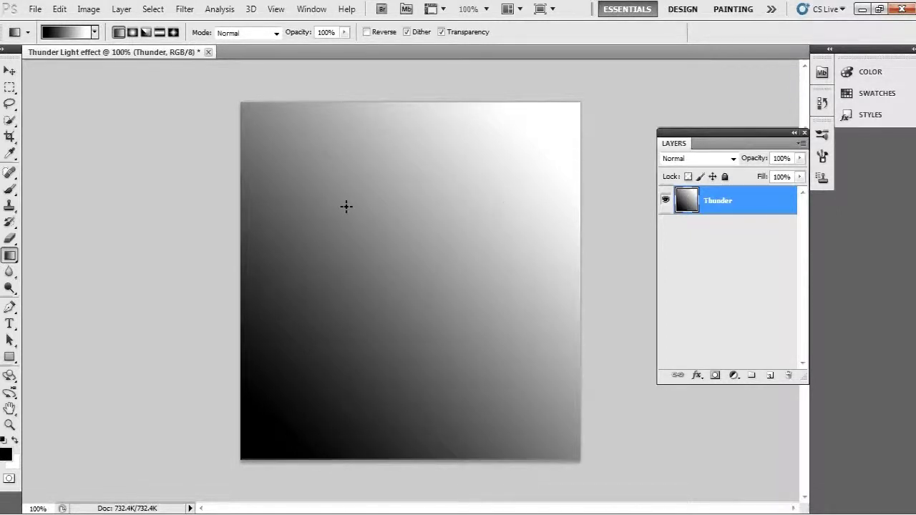
click(187, 13)
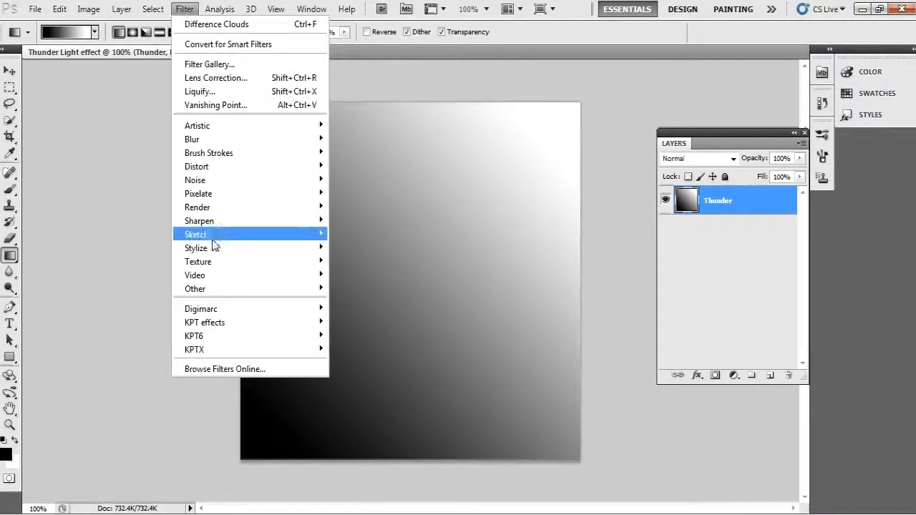
mouse_move(234, 213)
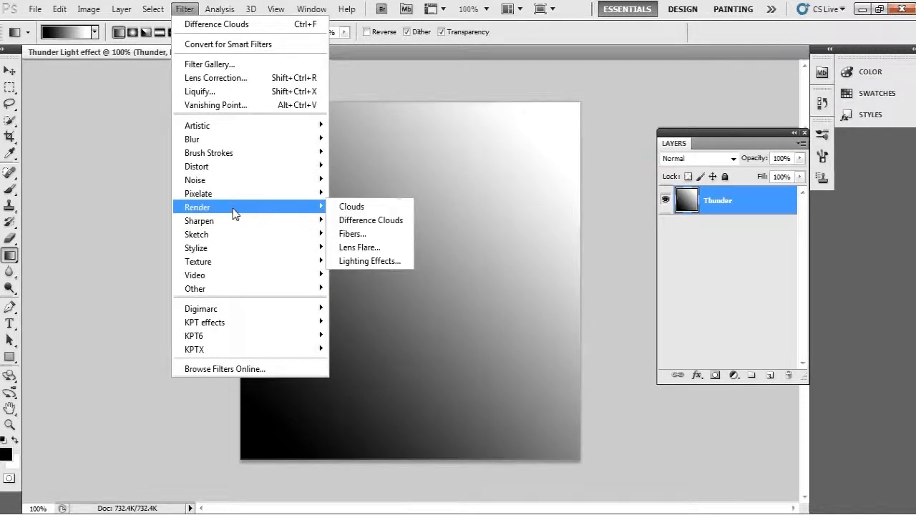
click(348, 221)
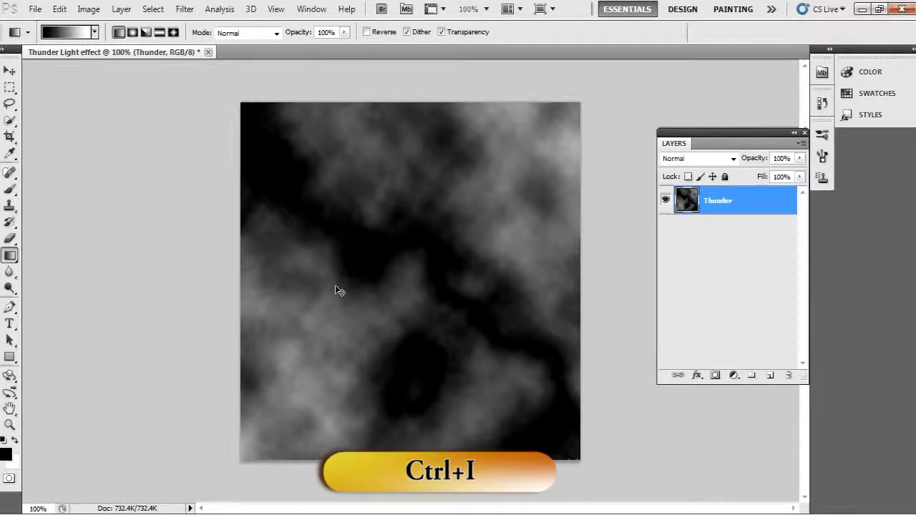
Step: Invert the cloud pattern on the Thunder layer with Ctrl+I
key(ctrl+i)
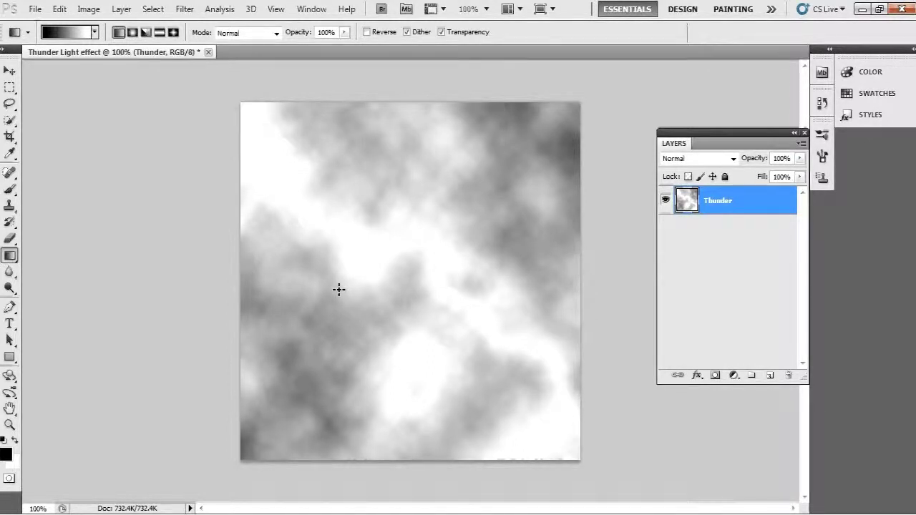
Step: Apply a Levels adjustment with the midtone input value set to 0.10
key(ctrl+l)
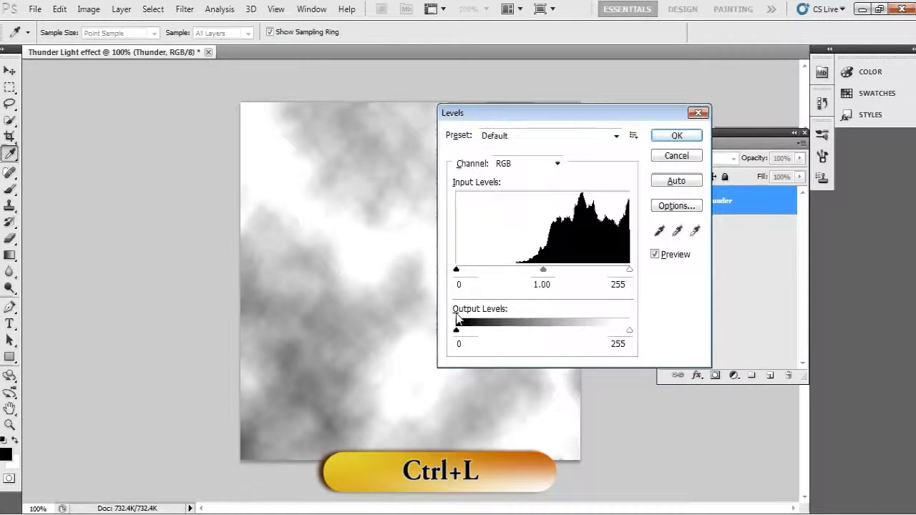
double_click(543, 284)
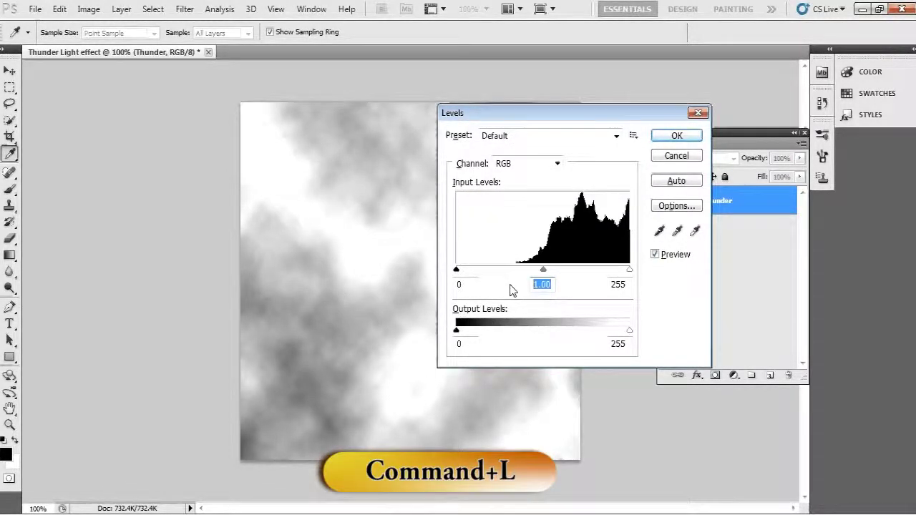
text(0.1)
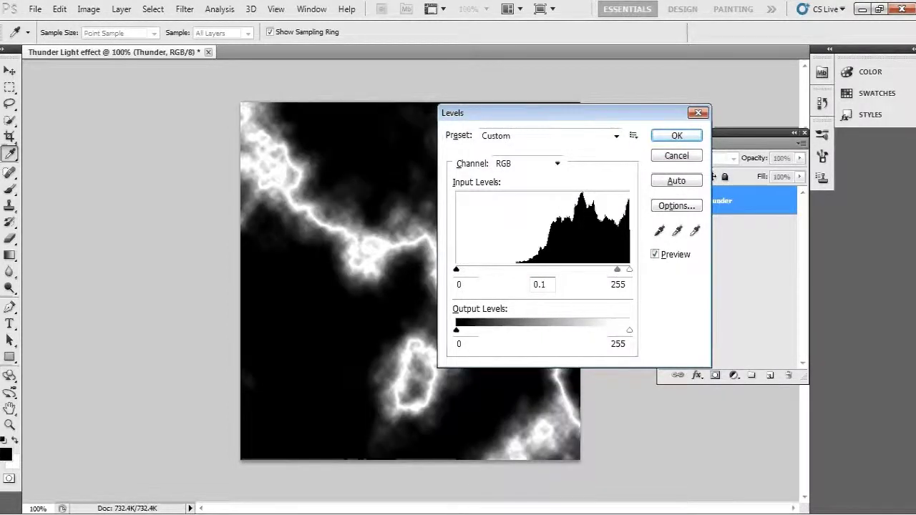
text(0)
double_click(542, 284)
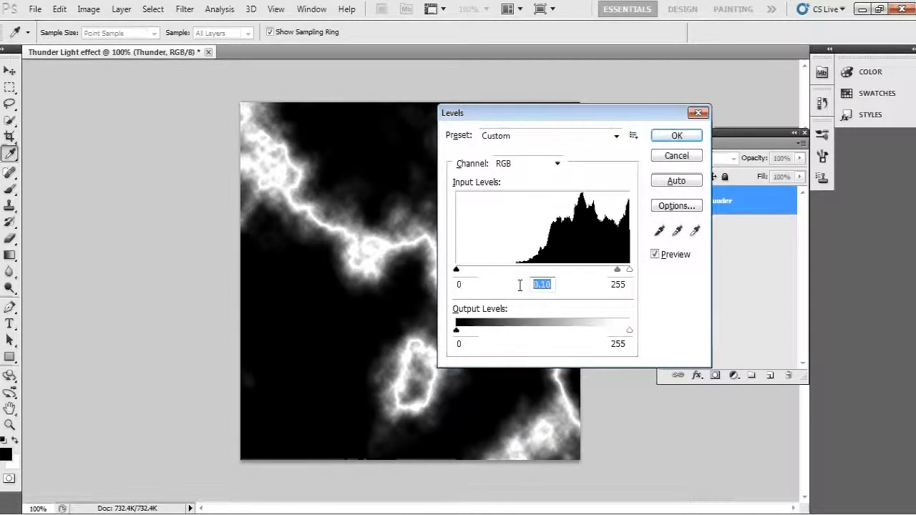
click(677, 136)
key(g)
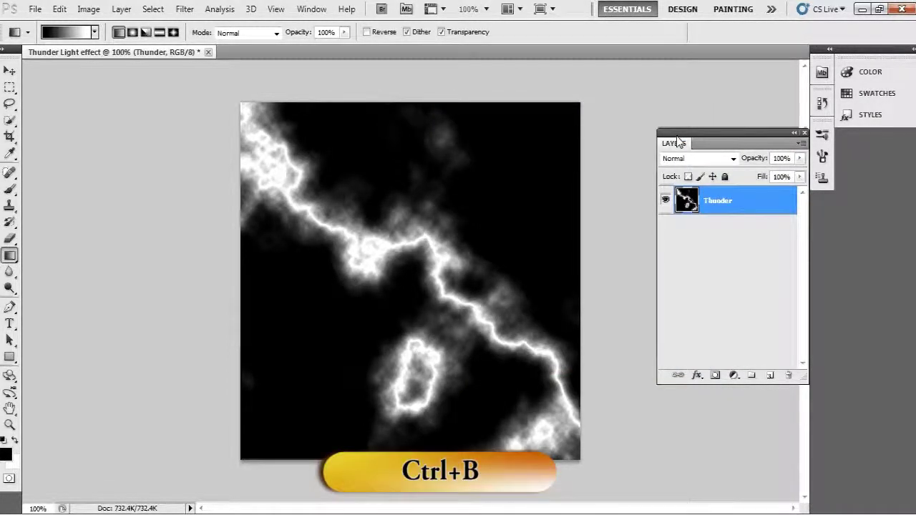
Step: Apply a midtone Color Balance of -100, 0, +100 to turn the lightning blue
key(ctrl+b)
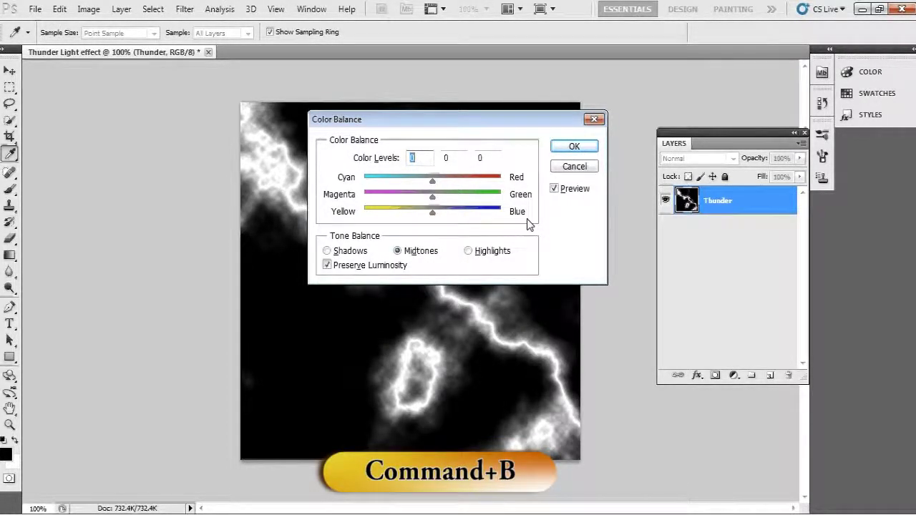
text(-100)
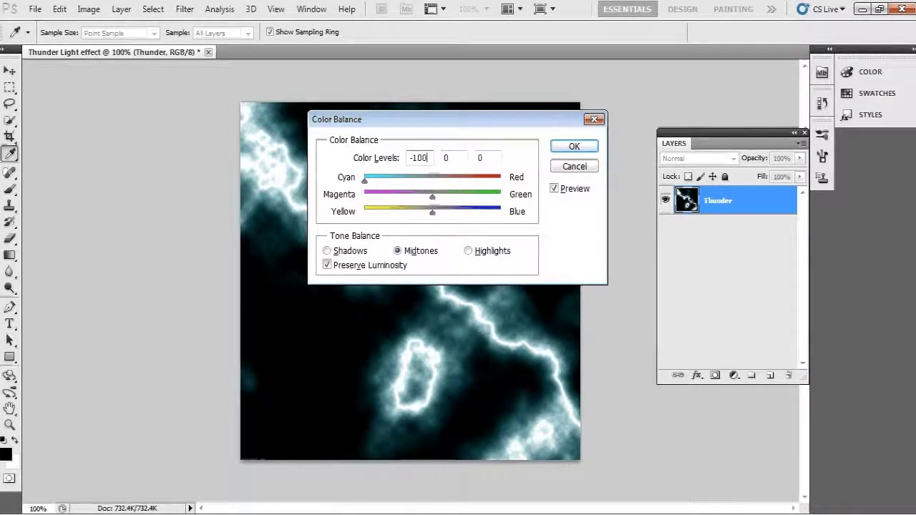
key(Tab)
key(Tab)
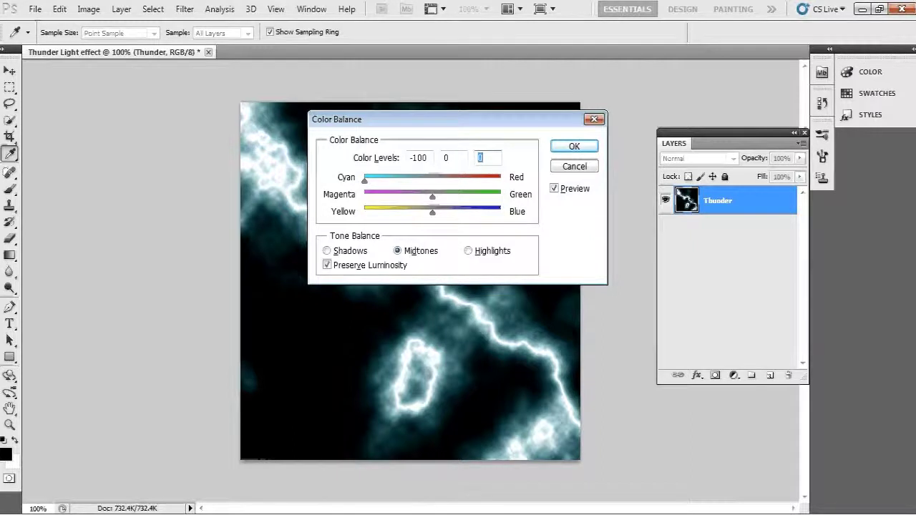
text(100)
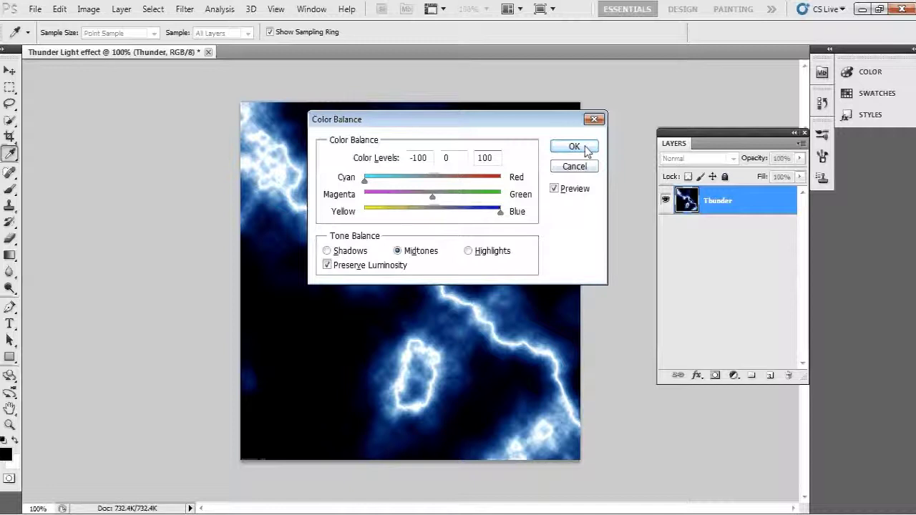
click(586, 147)
key(g)
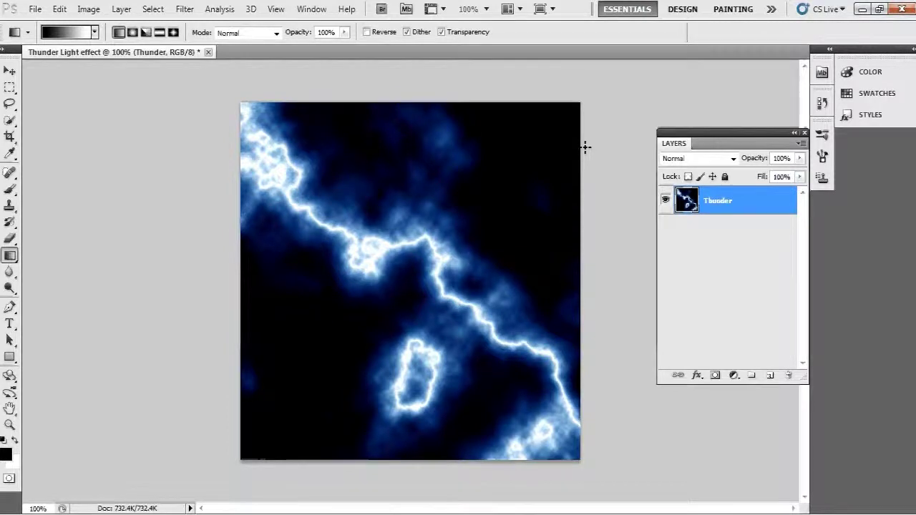
Step: Add a black-filled Layer 1 below Thunder and show the Window > Animation timeline
ctrl+click(771, 378)
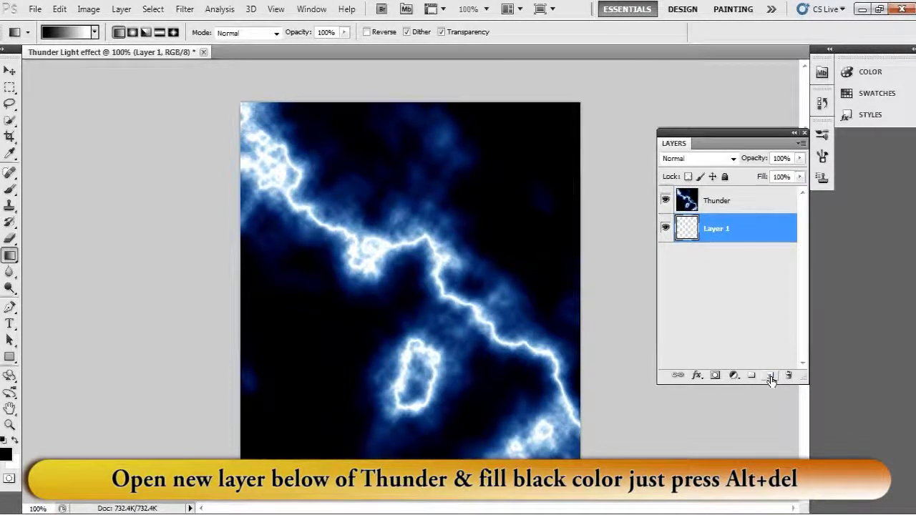
key(alt+Delete)
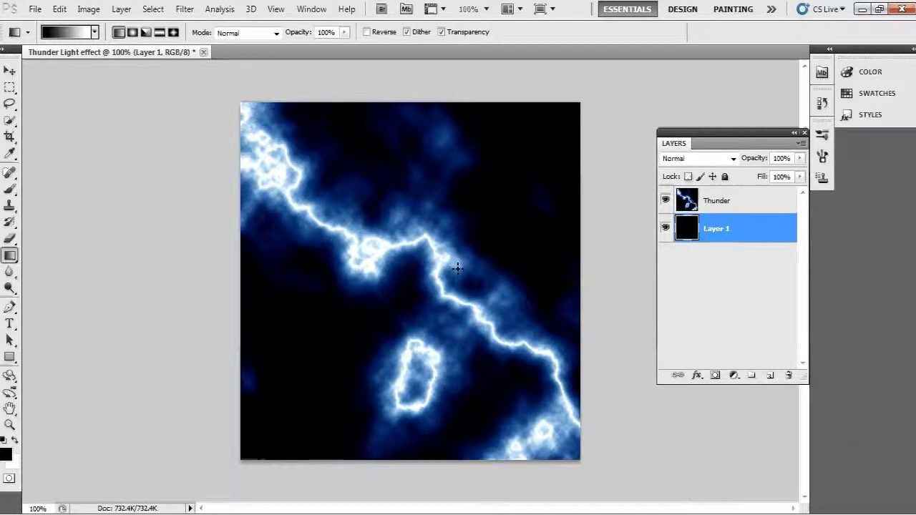
click(311, 9)
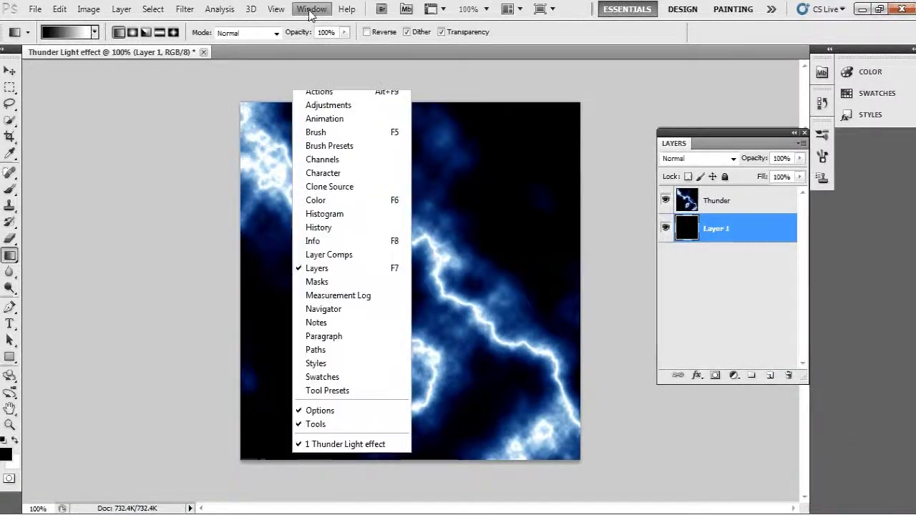
click(338, 119)
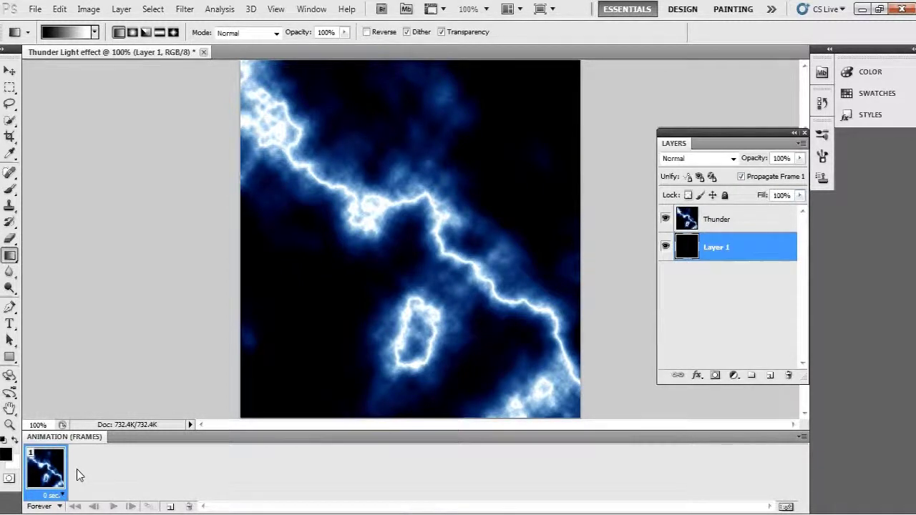
Step: Set the frame delay to 0.1 seconds and duplicate the frame five times, making six frames
click(59, 495)
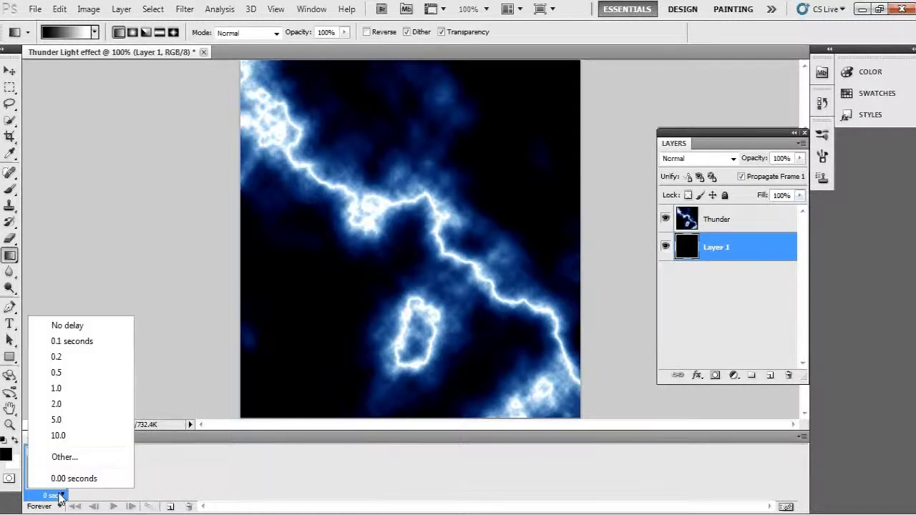
click(71, 342)
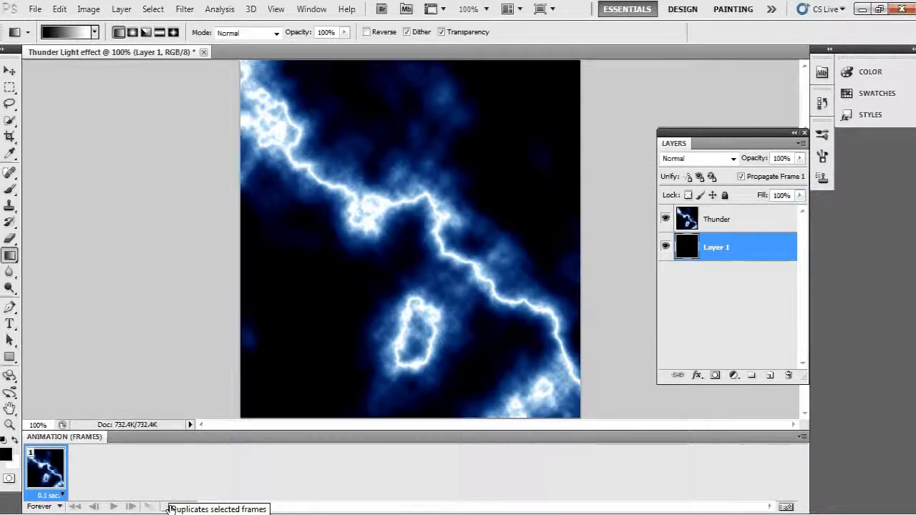
click(171, 509)
click(170, 508)
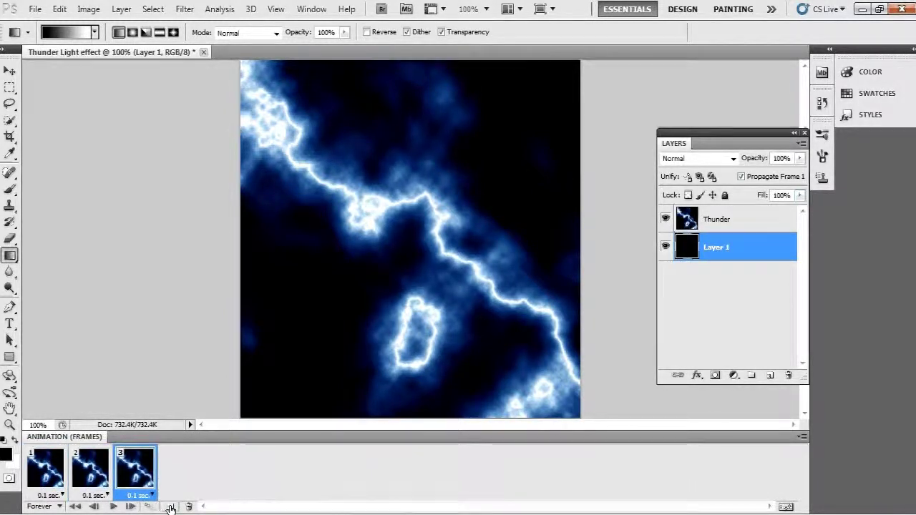
click(170, 509)
click(170, 508)
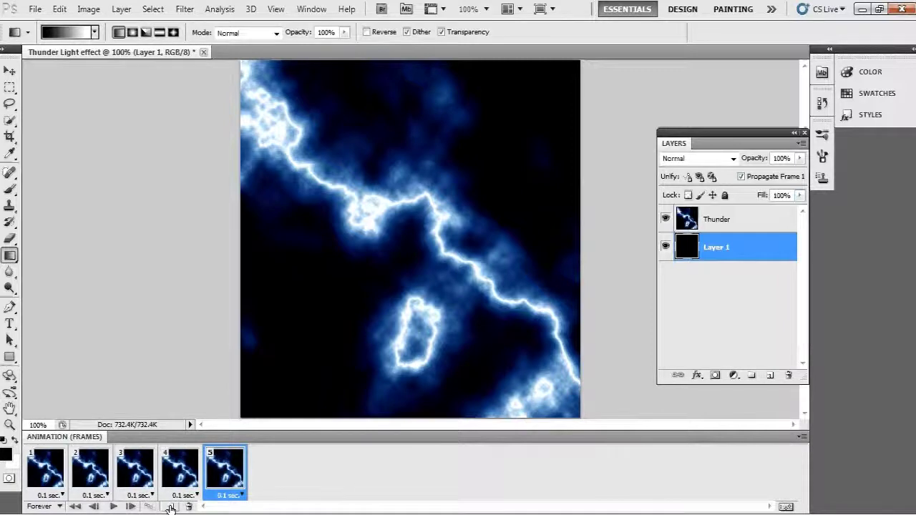
click(170, 508)
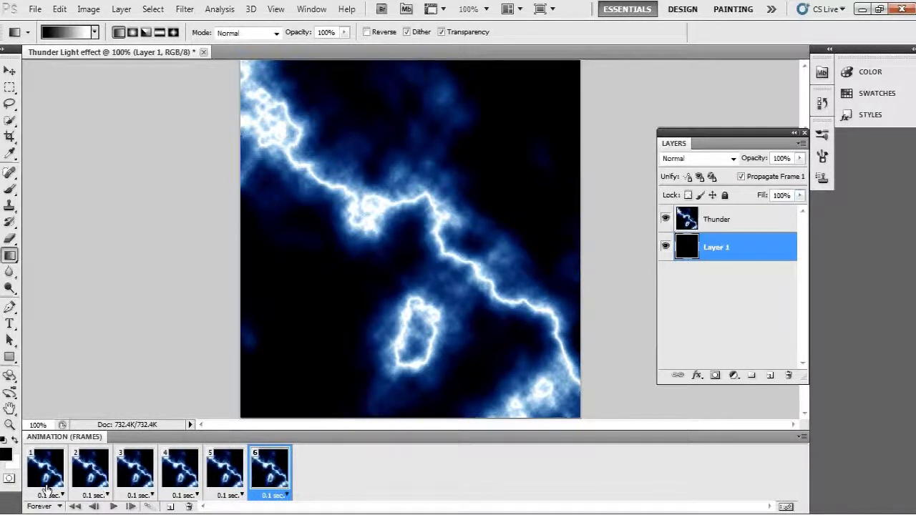
Step: Select frames 1, 3 and 5 and make the Thunder layer active
click(47, 490)
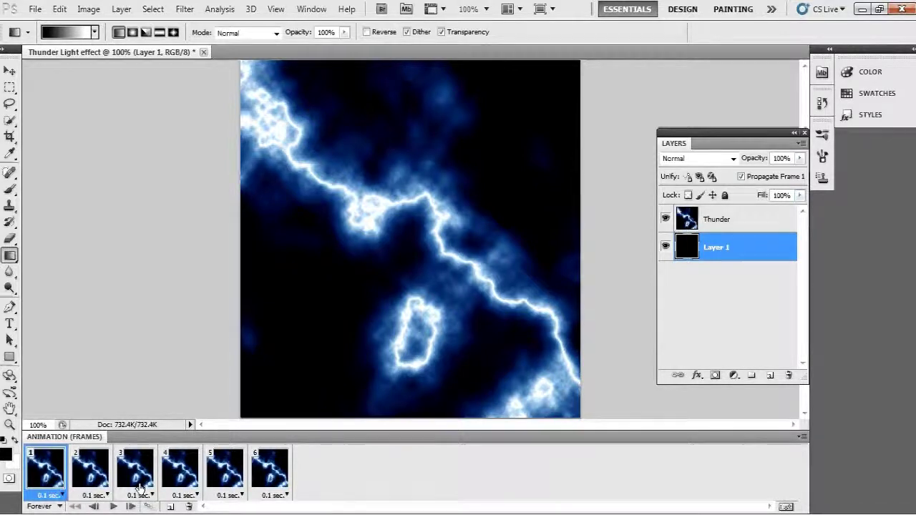
ctrl+click(143, 488)
ctrl+click(213, 477)
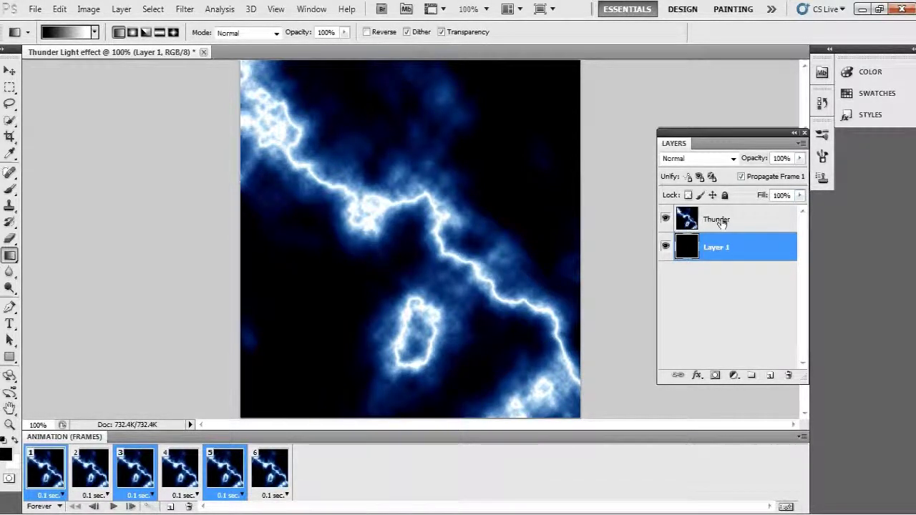
click(716, 218)
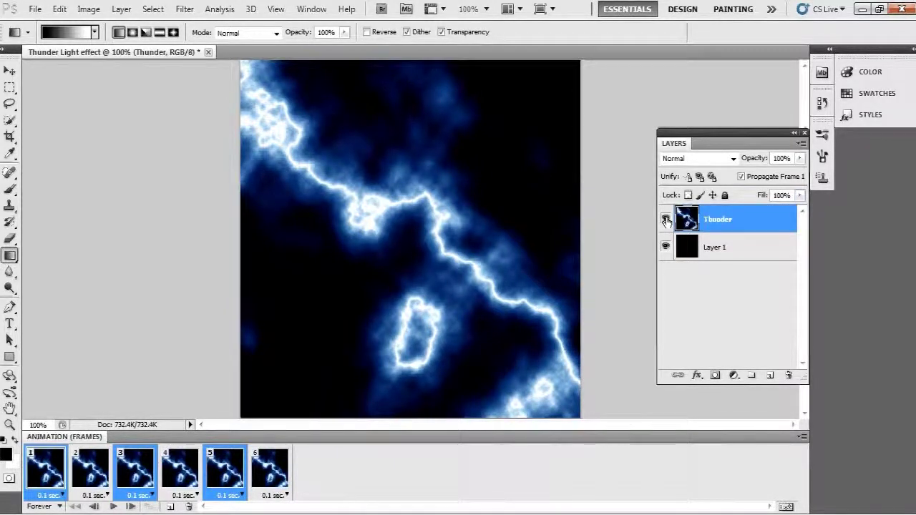
Step: Hide the Thunder layer in frames 1, 3 and 5, then tween 6 frames after frame 1
click(666, 219)
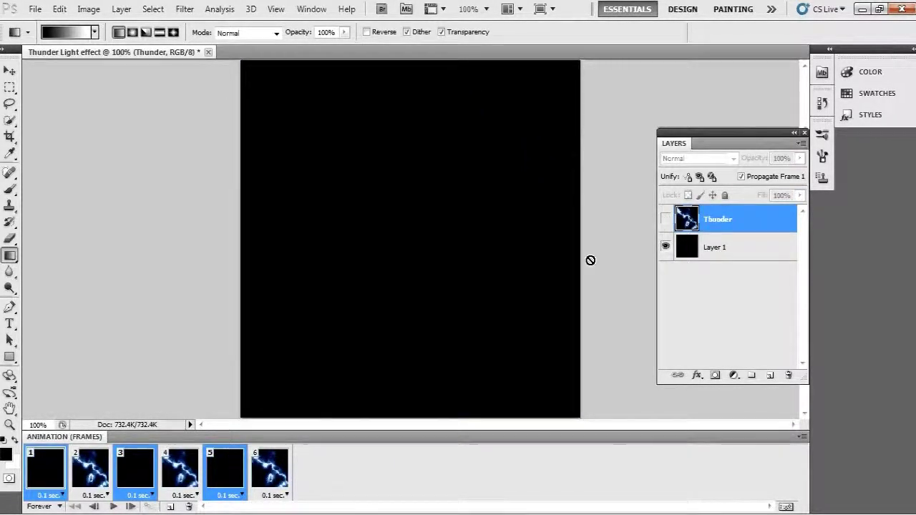
click(61, 486)
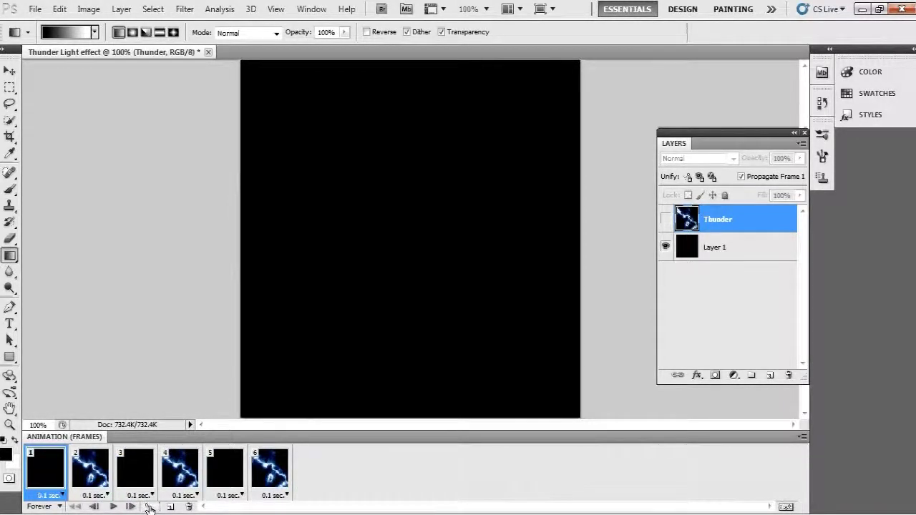
click(149, 506)
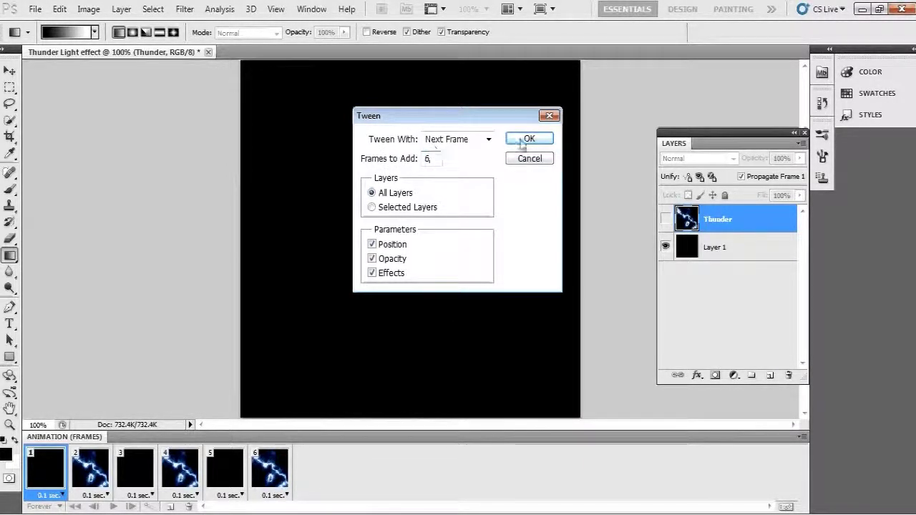
click(528, 140)
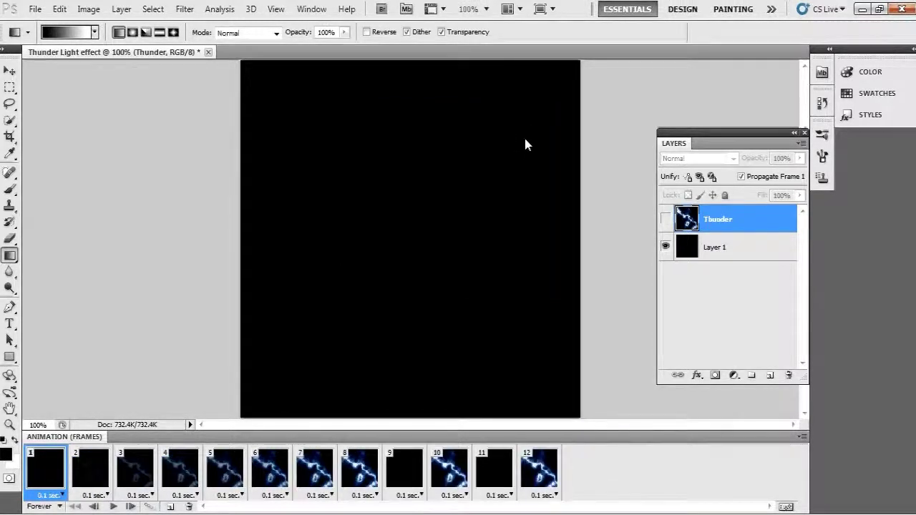
Step: Tween 2 frames after frame 8, giving 14 frames, and play the animation
click(363, 465)
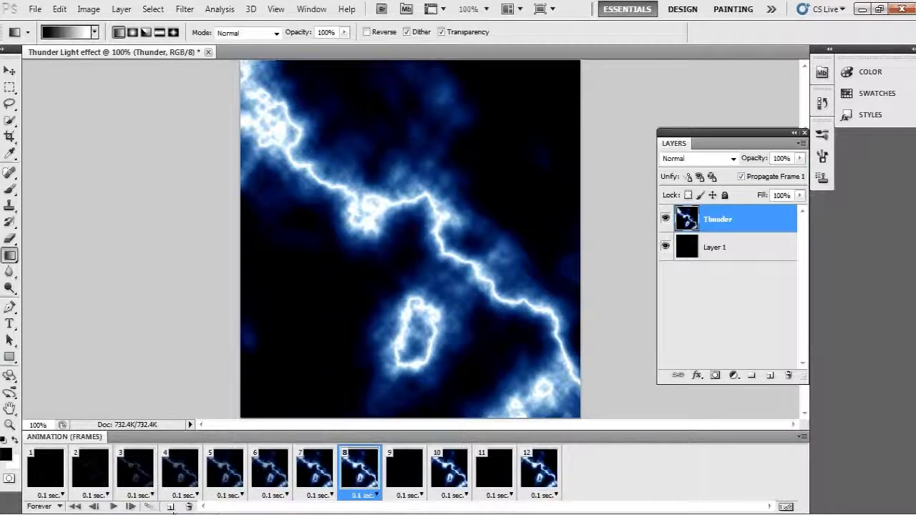
click(149, 506)
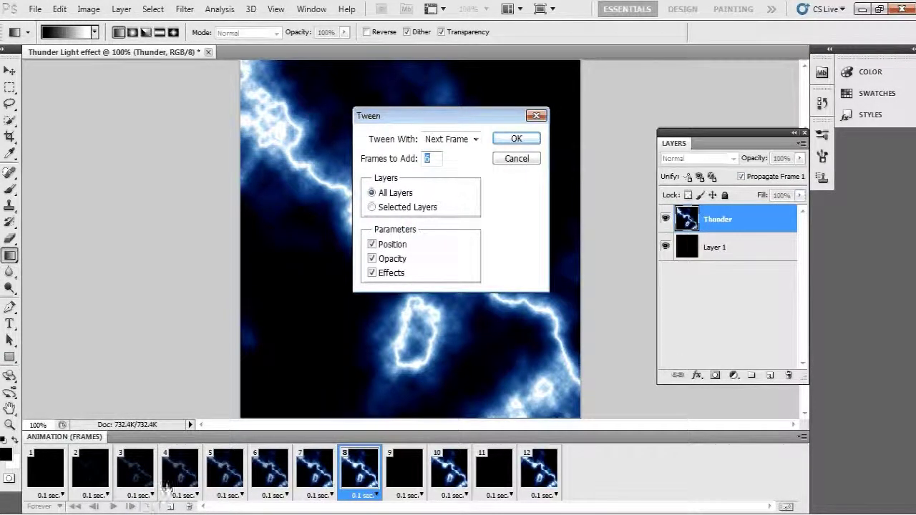
text(2)
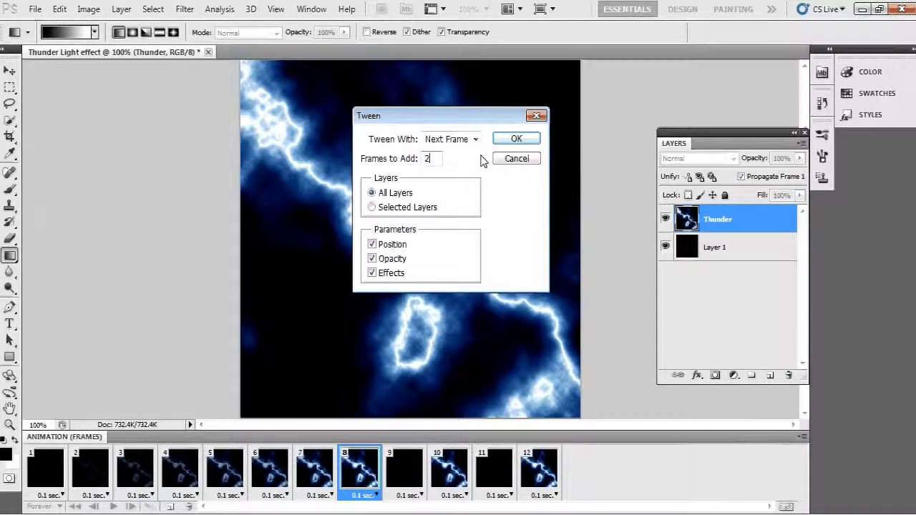
click(516, 141)
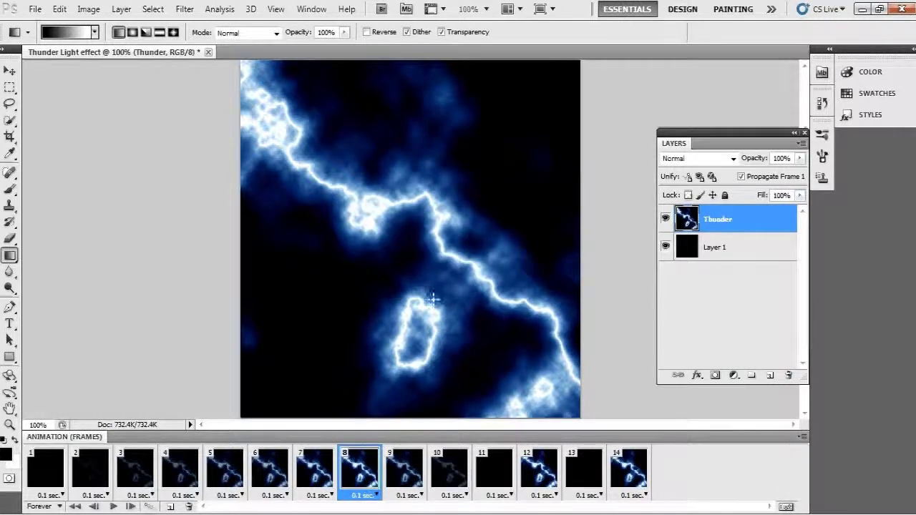
click(114, 506)
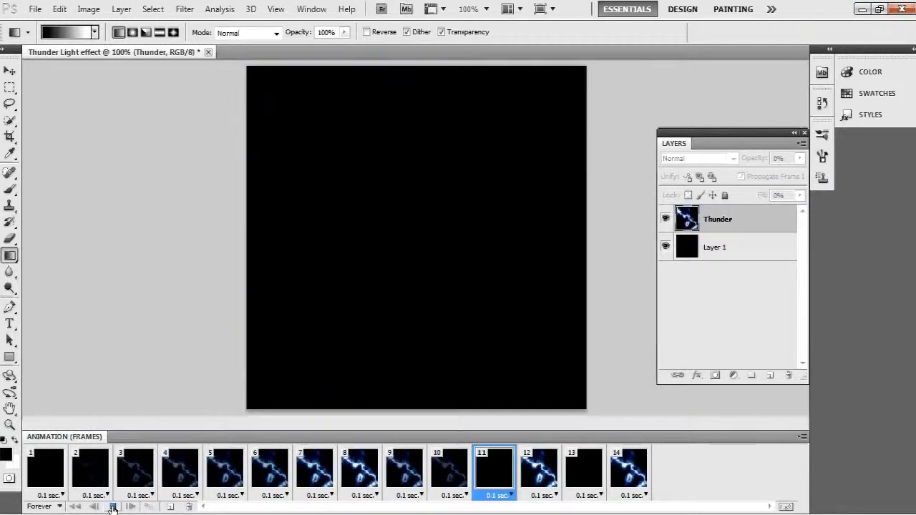
Step: Switch to Full Screen Mode to watch the 14-frame blue lightning flicker over black
key(f)
key(f)
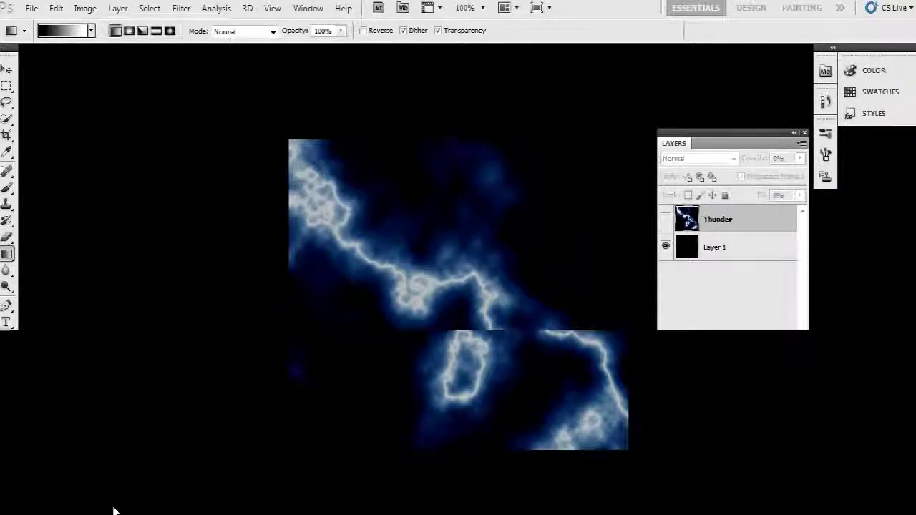